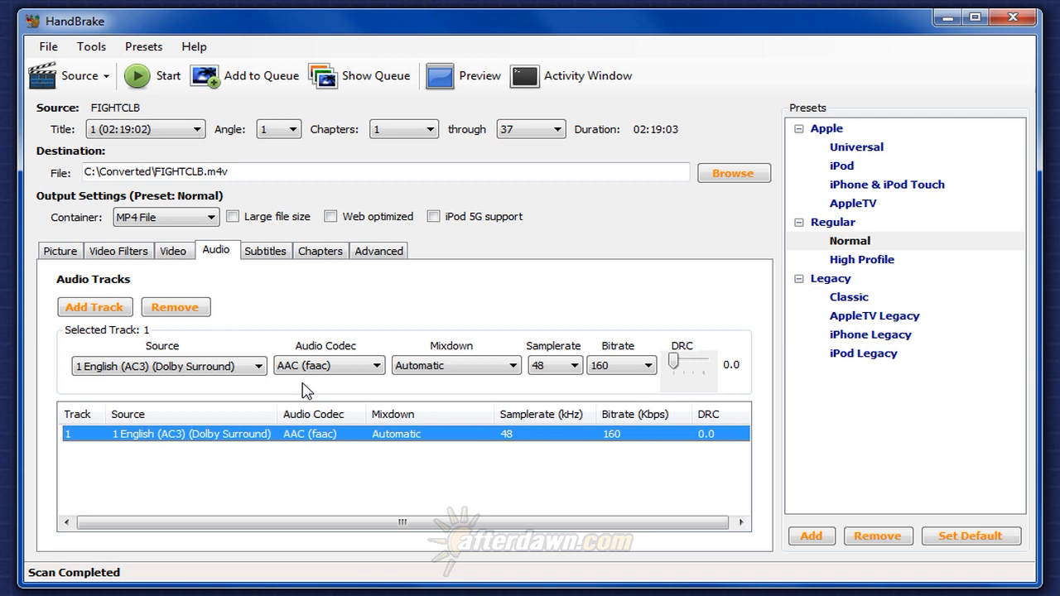
# Set audio track 1's source to 2 English (AC3) (5.1 ch) and its codec to AC3 Passthru.
pyautogui.click(252, 371)
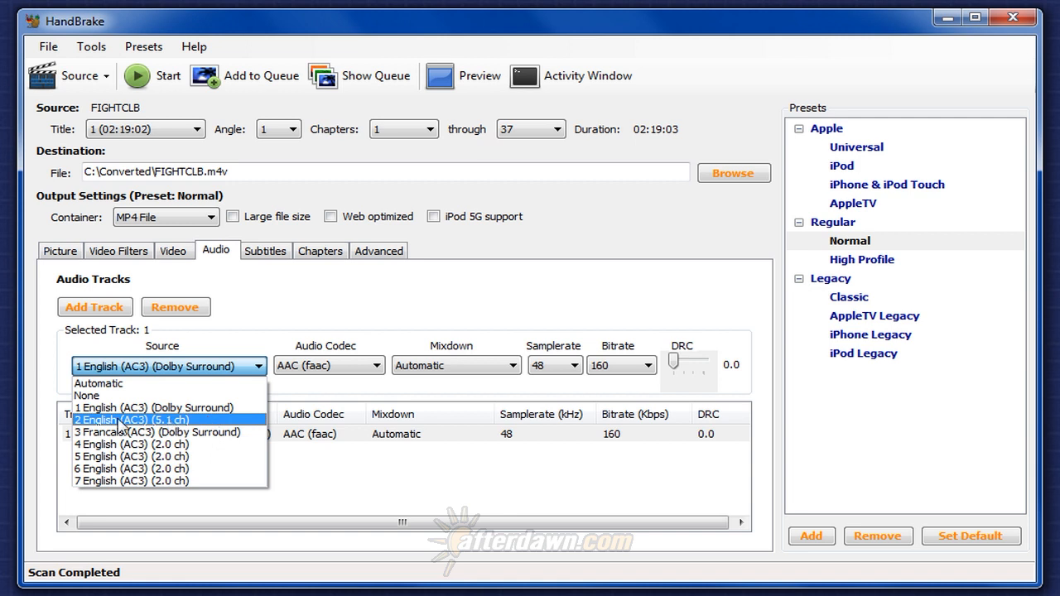
pyautogui.click(196, 422)
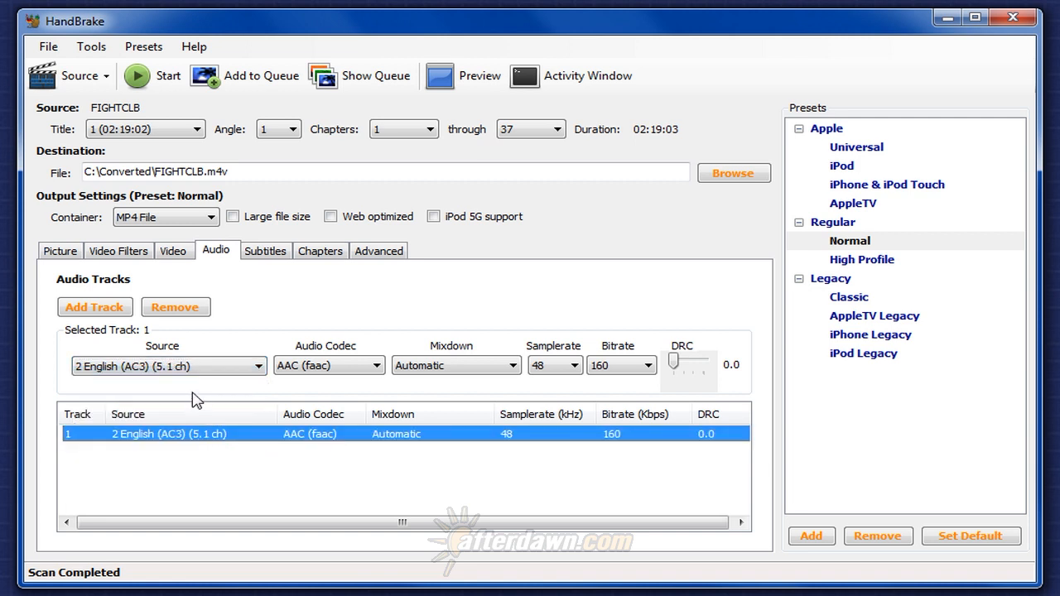
pyautogui.click(335, 365)
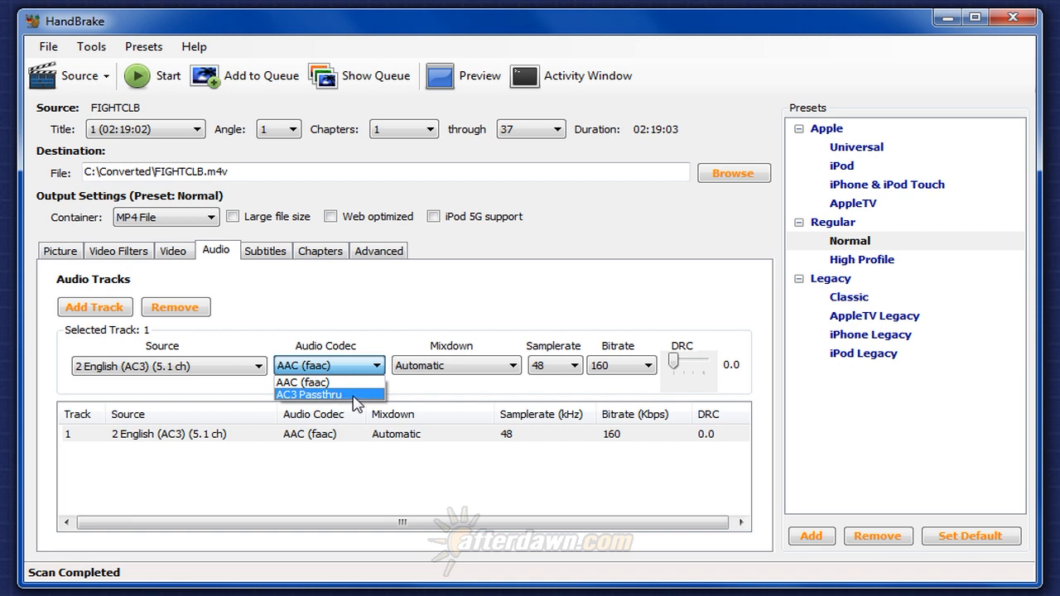
pyautogui.click(362, 396)
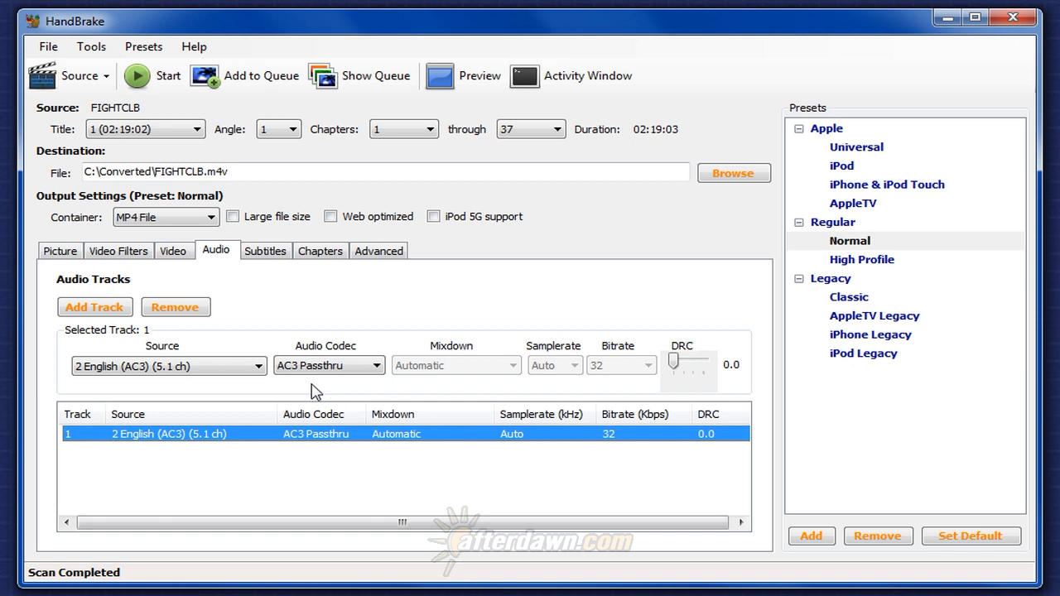
# Change track 1's source to 4 English (AC3) (2.0 ch).
pyautogui.click(258, 366)
pyautogui.click(237, 403)
pyautogui.click(245, 367)
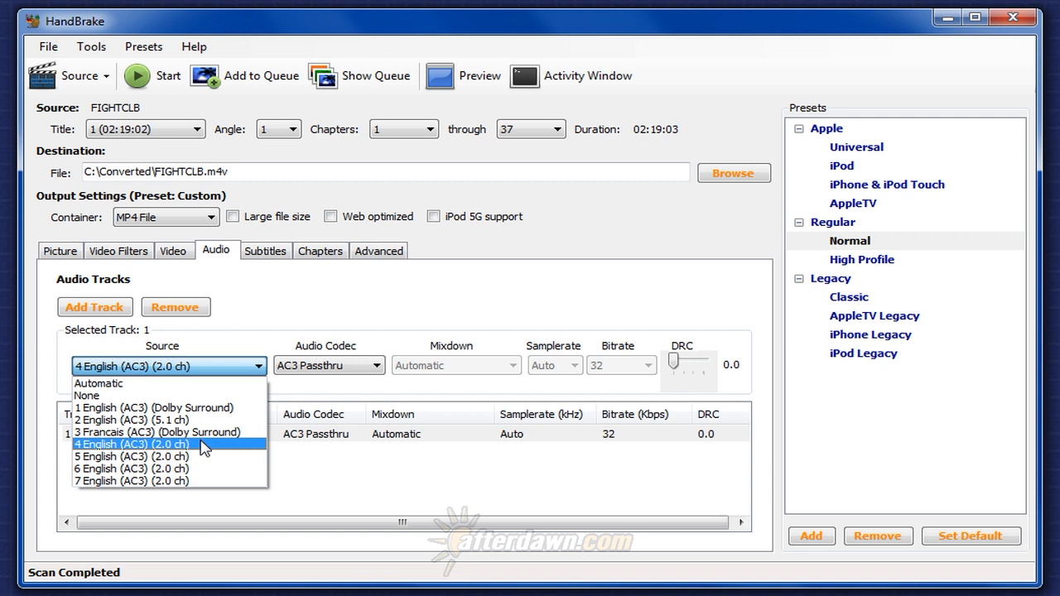
pyautogui.click(97, 312)
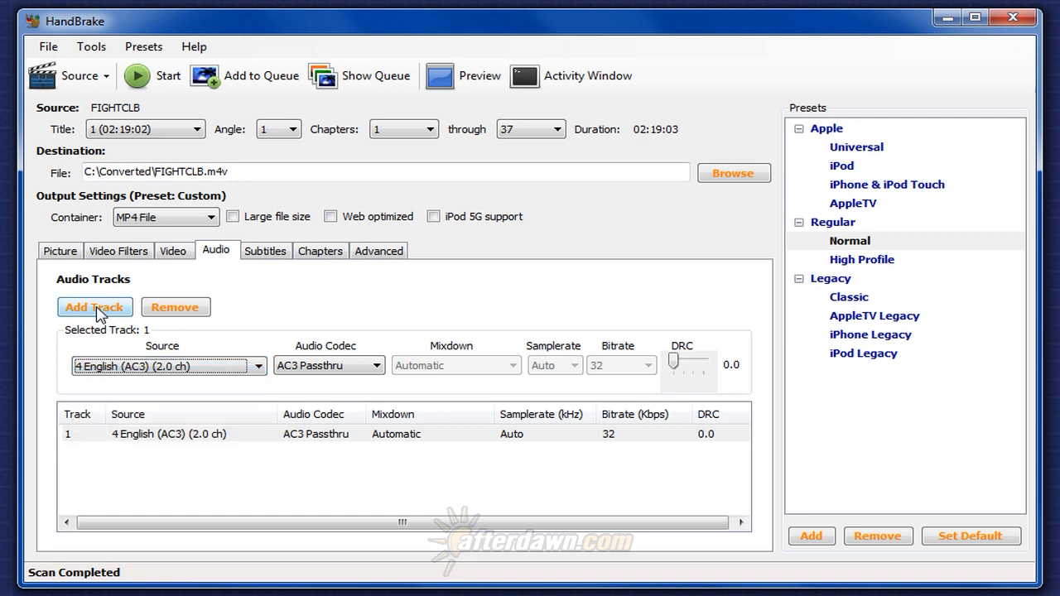
# Add two more audio tracks to the list.
pyautogui.click(98, 312)
pyautogui.click(97, 312)
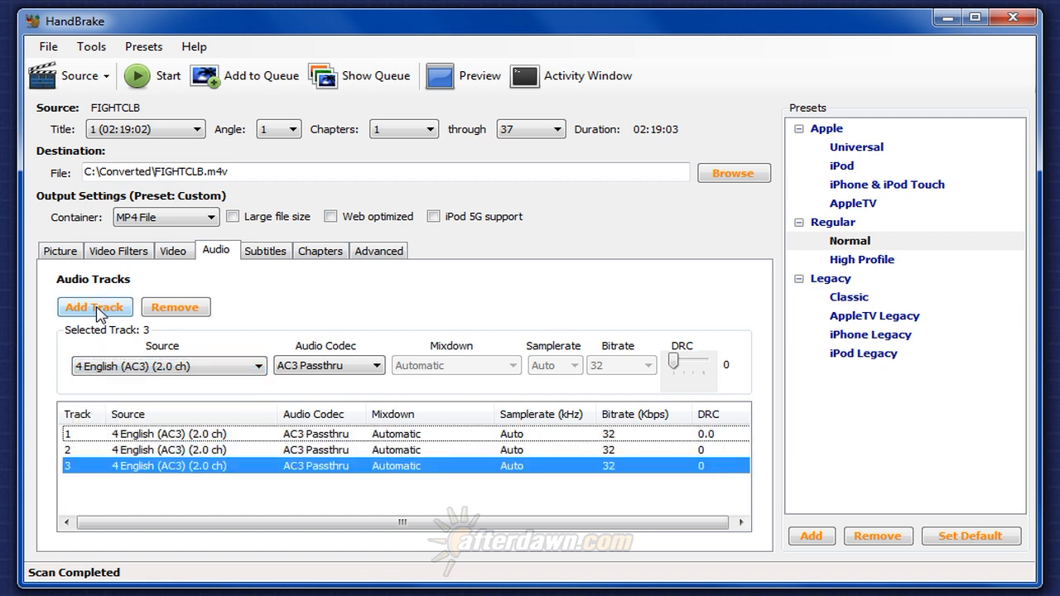
# Set audio track 3's source to 6 English (AC3) (2.0 ch).
pyautogui.click(155, 437)
pyautogui.click(157, 451)
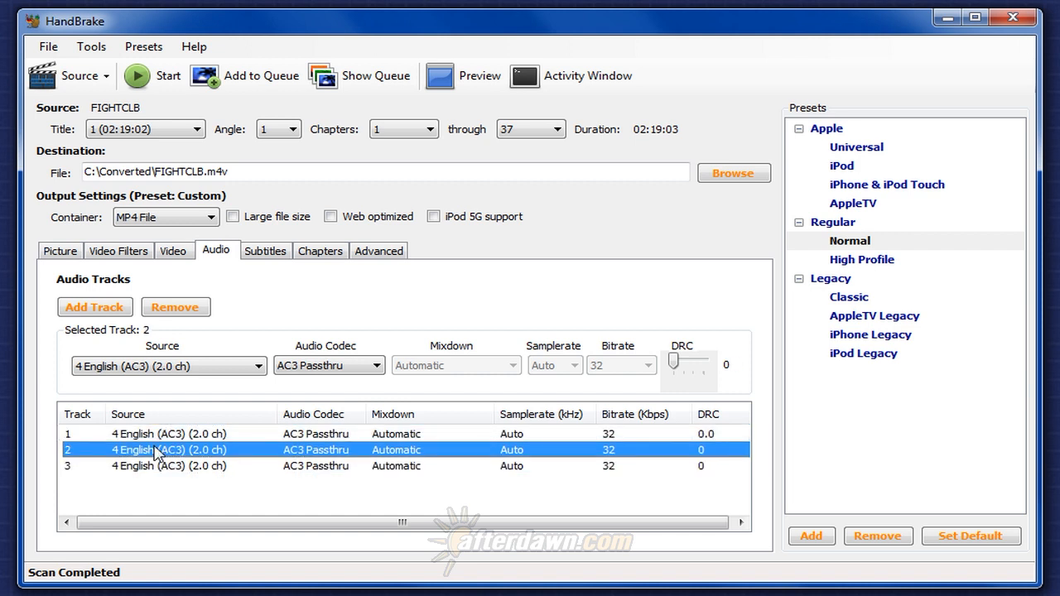
pyautogui.click(180, 370)
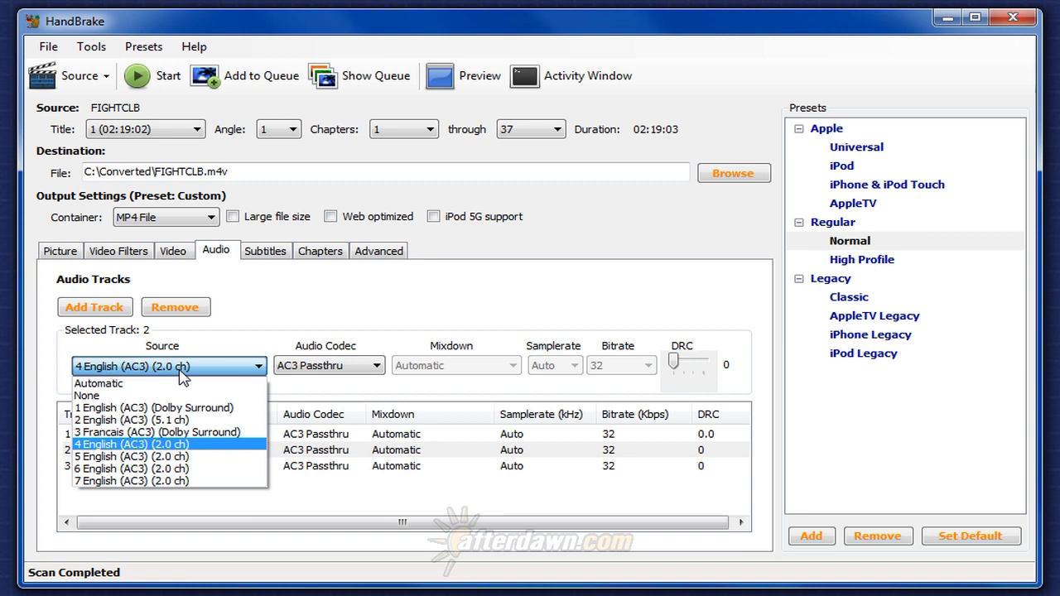
pyautogui.click(188, 445)
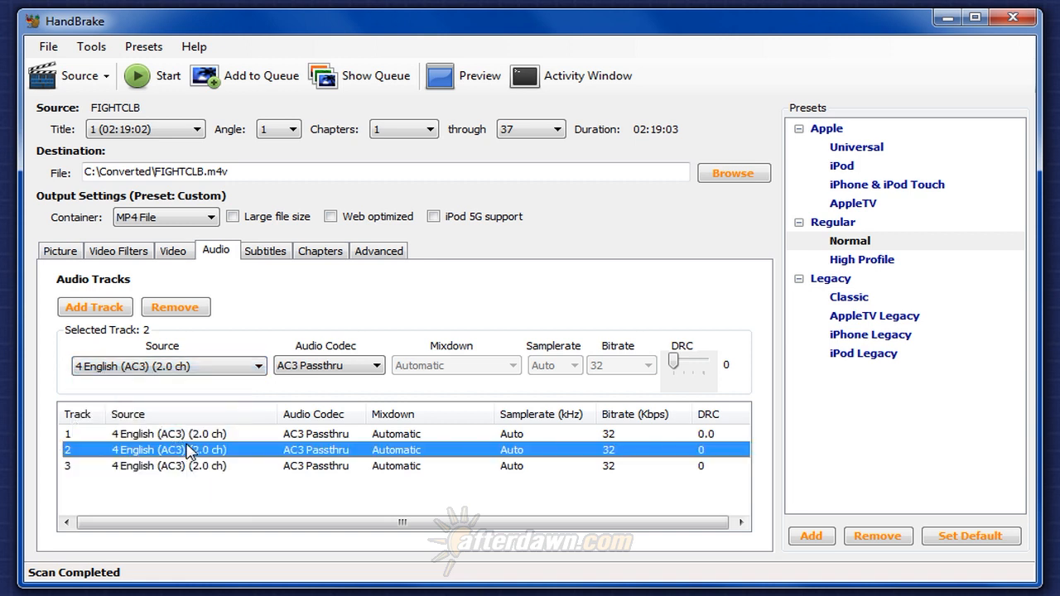
pyautogui.click(190, 465)
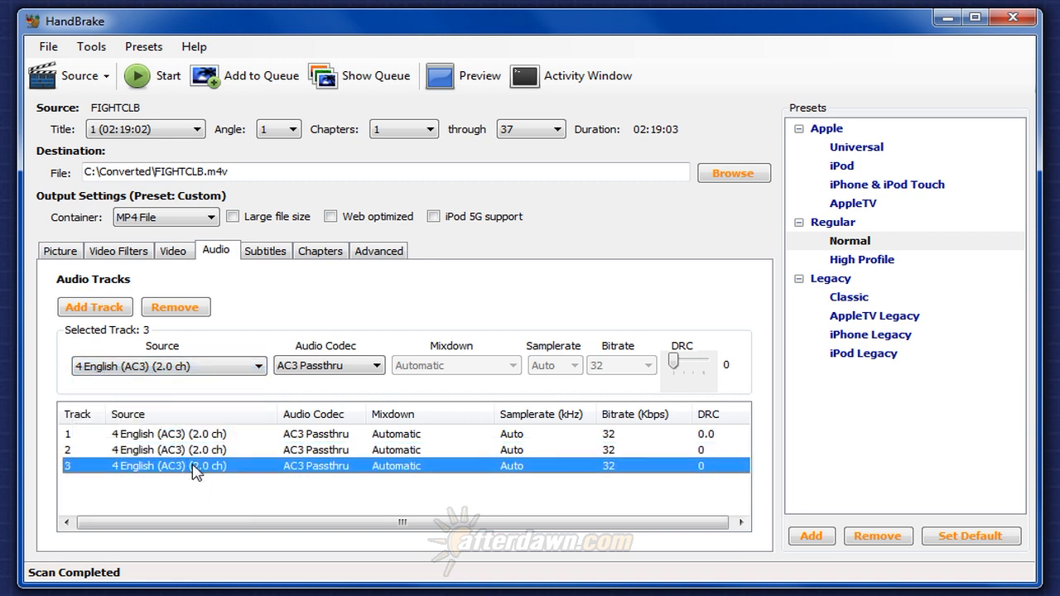
pyautogui.click(155, 369)
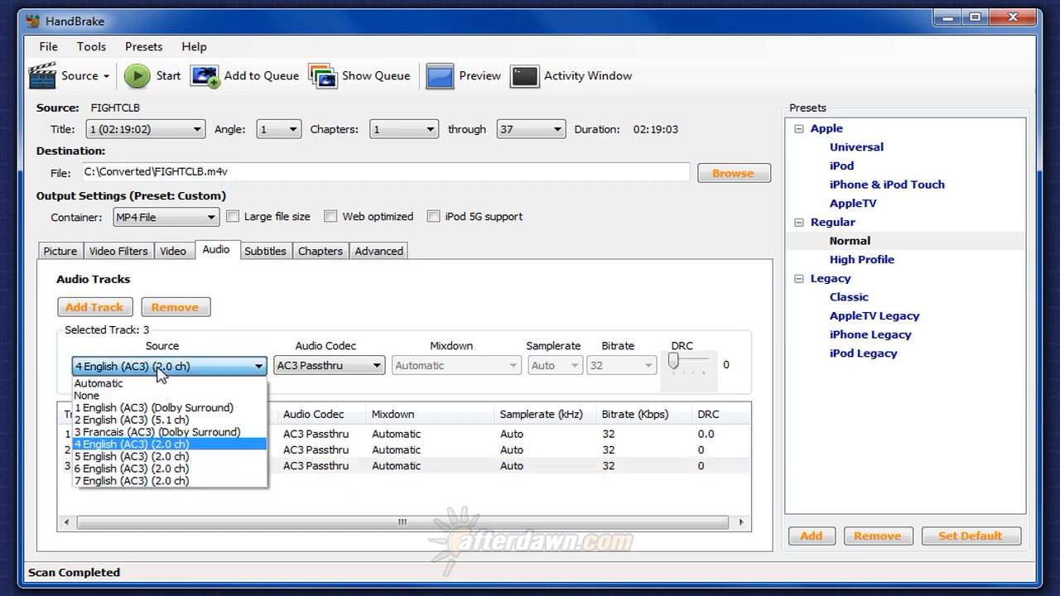
pyautogui.click(171, 469)
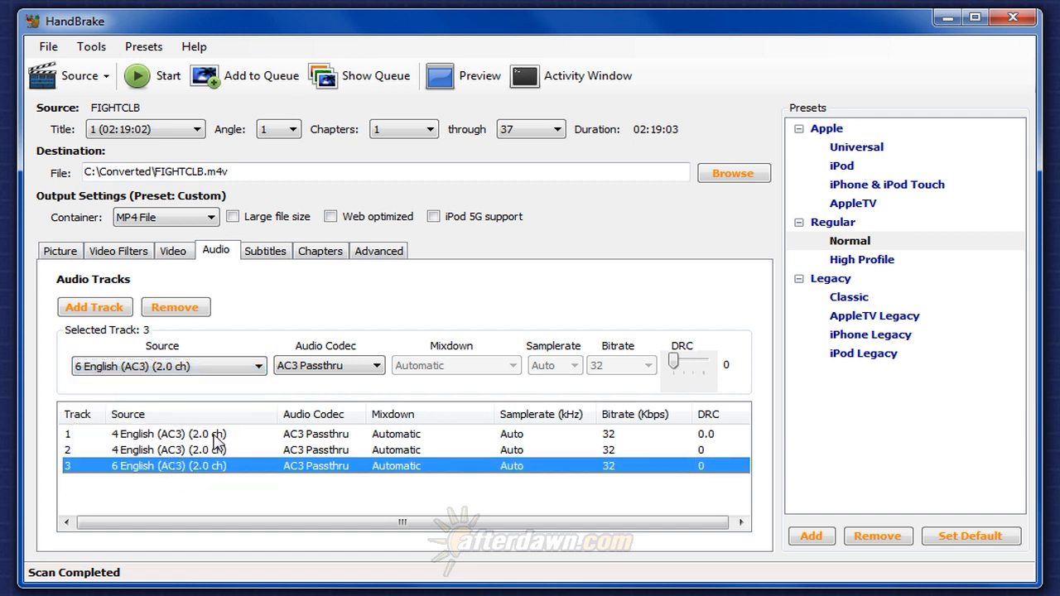
# Set track 3's audio codec to AAC (faac) and its mixdown to Stereo.
pyautogui.click(339, 372)
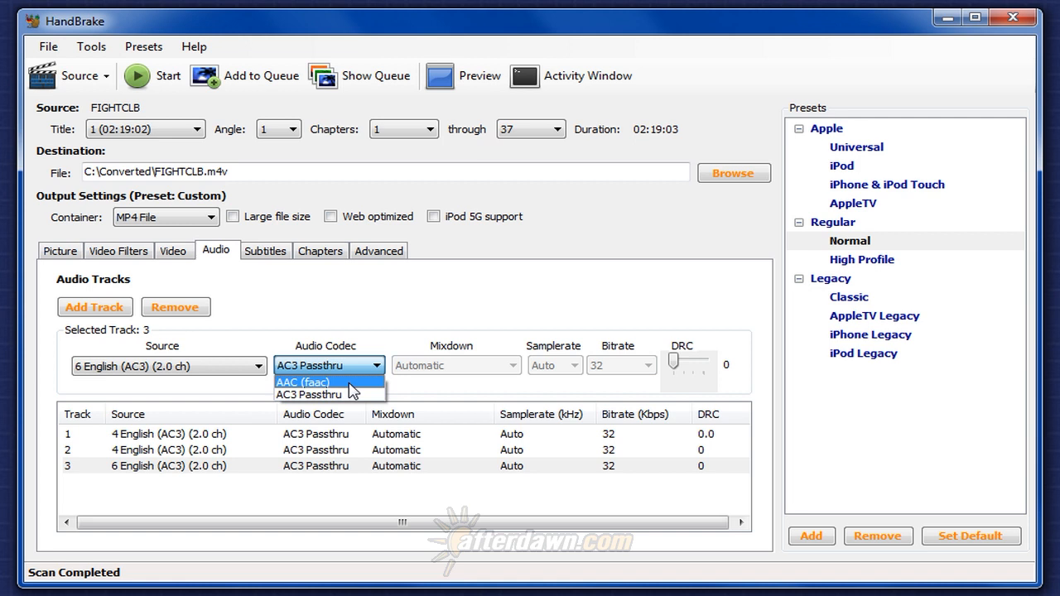
pyautogui.click(347, 383)
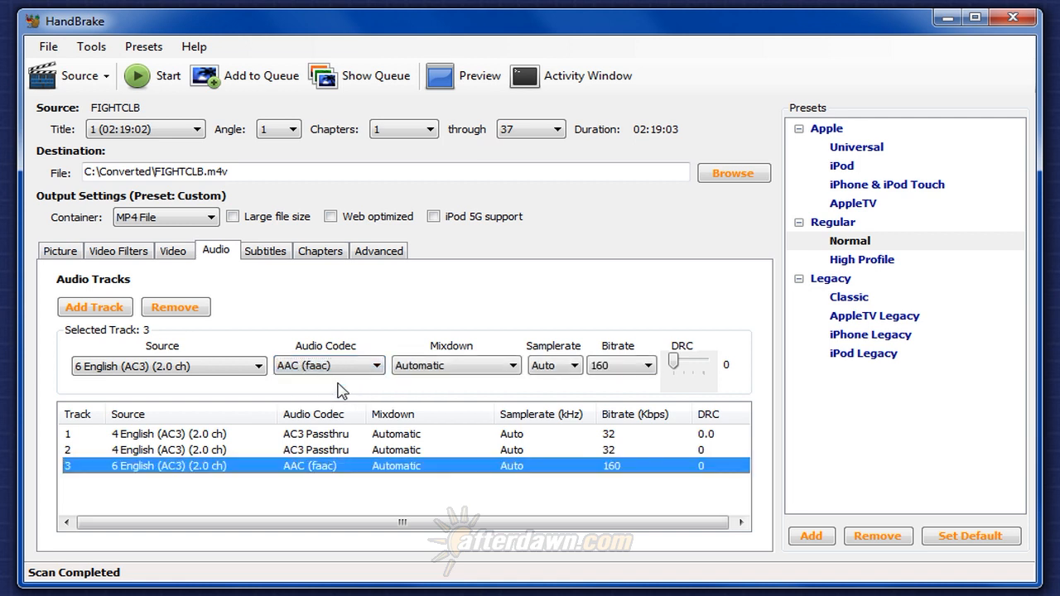
pyautogui.click(473, 372)
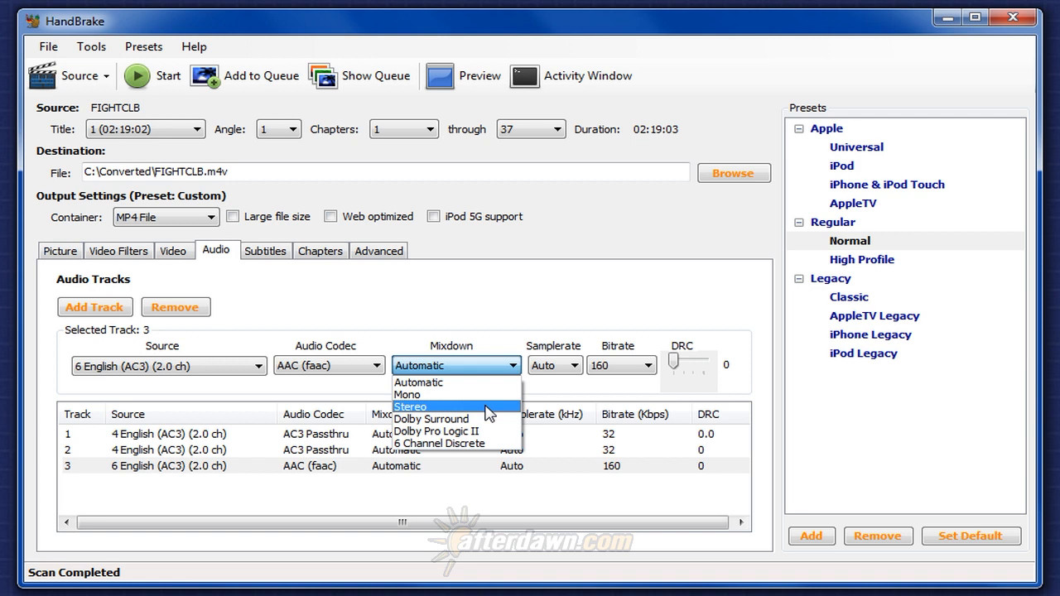
pyautogui.click(488, 408)
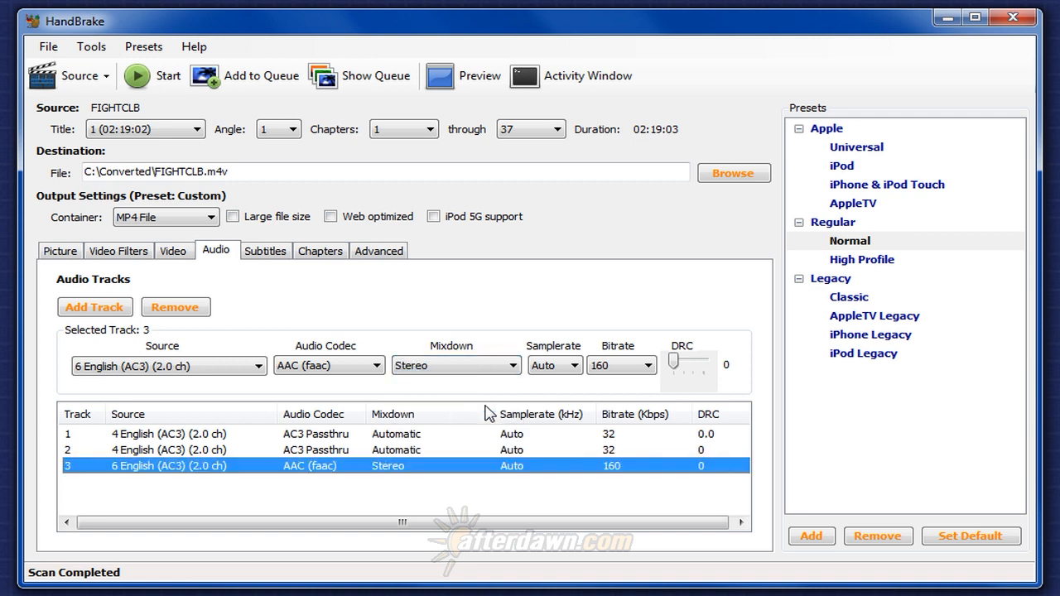
# Review track 3's samplerate and bitrate options, keeping Auto and 160.
pyautogui.click(573, 366)
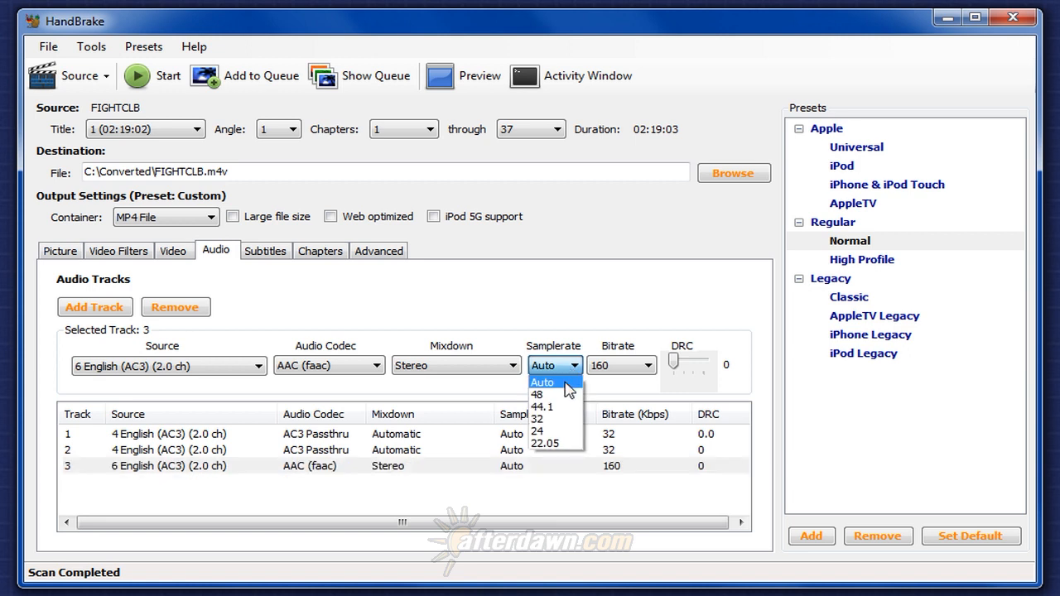
pyautogui.click(569, 383)
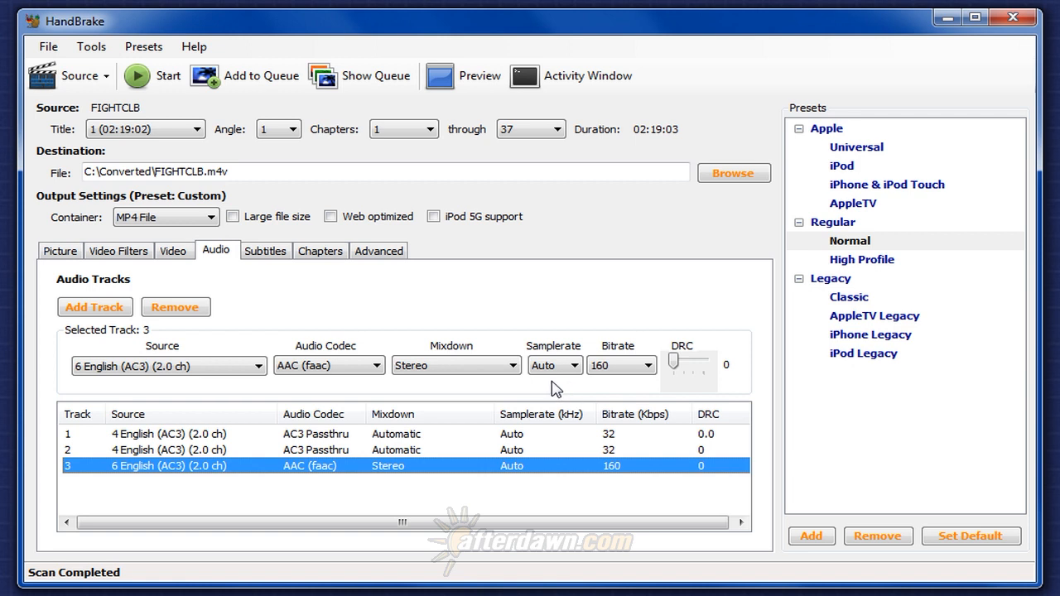
pyautogui.click(633, 366)
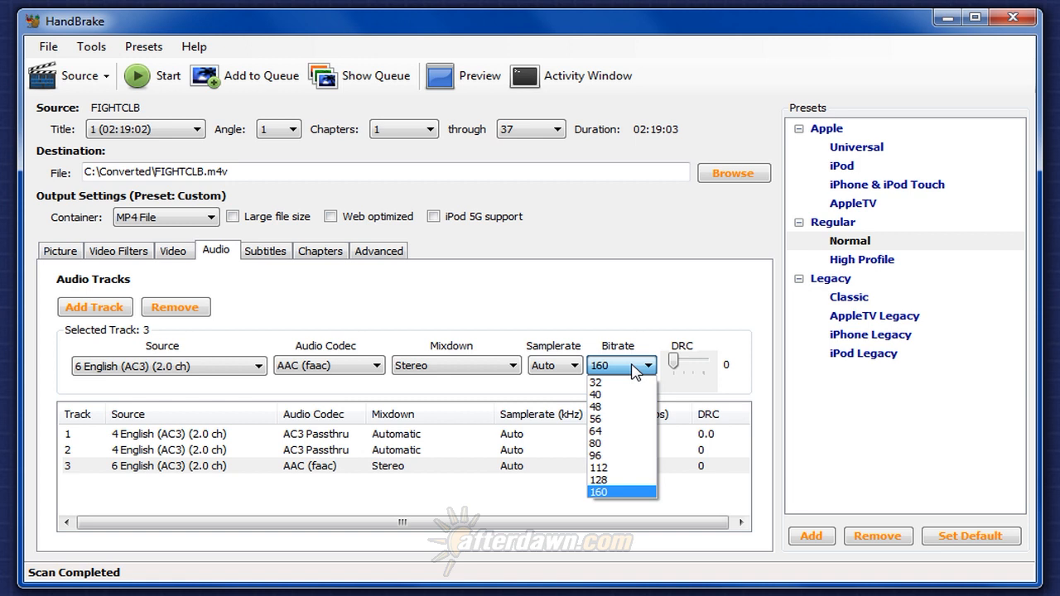
pyautogui.click(634, 370)
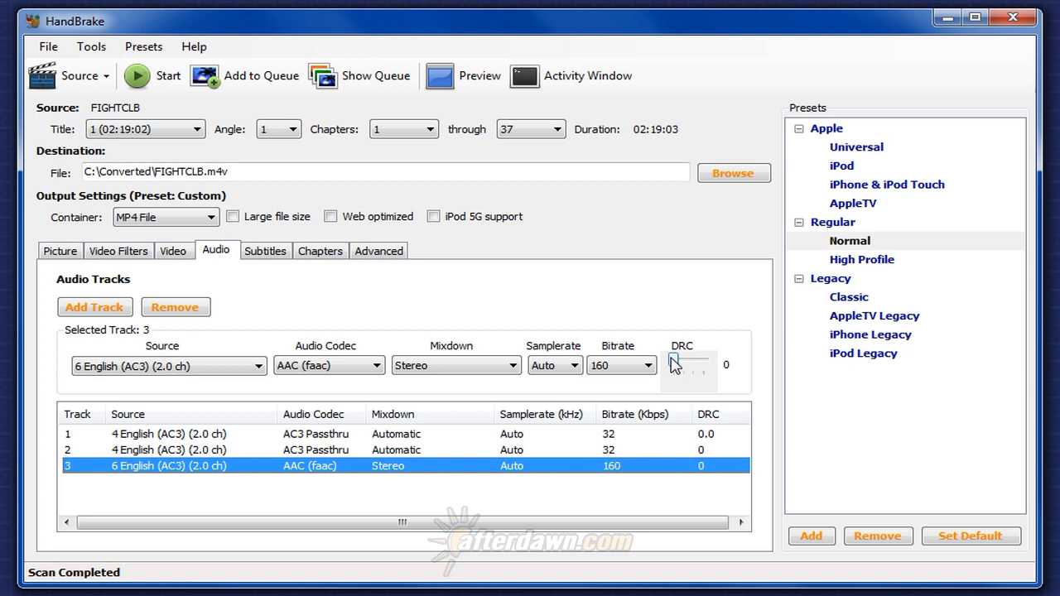
# Set track 3's DRC slider to 1.
pyautogui.click(674, 364)
pyautogui.moveTo(673, 359); pyautogui.dragTo(675, 359)
pyautogui.moveTo(675, 364); pyautogui.dragTo(675, 365)
# Select audio track 2 and set its codec to AAC (faac).
pyautogui.click(197, 454)
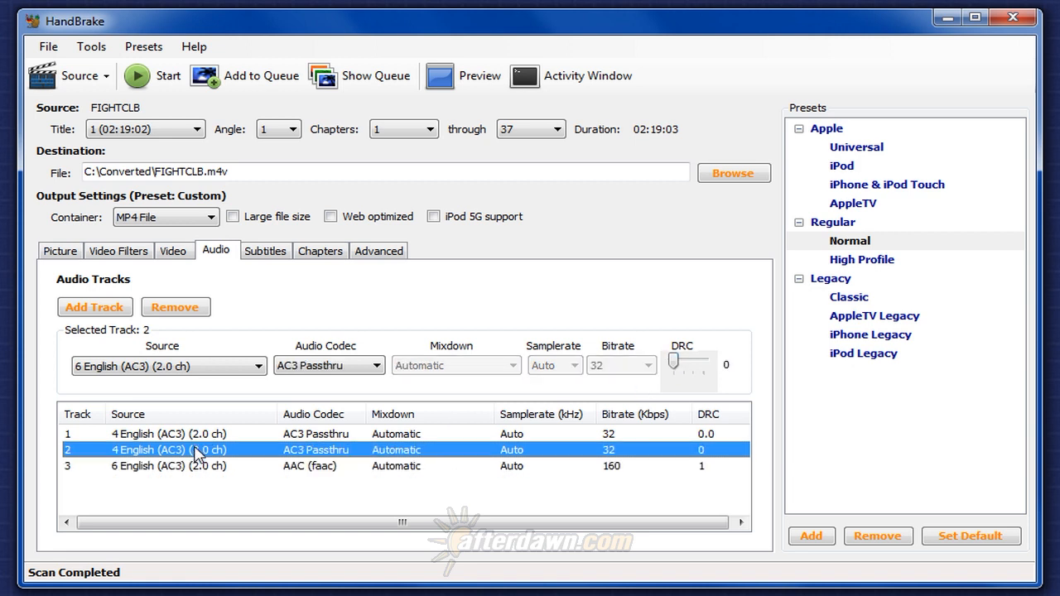
pyautogui.click(364, 369)
pyautogui.click(364, 389)
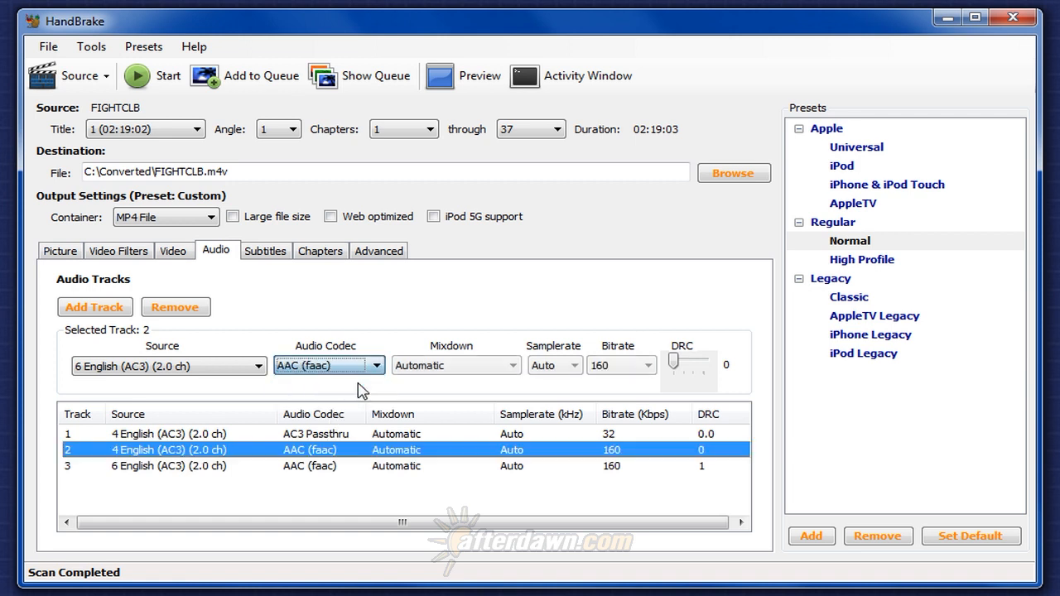
# Set track 2's mixdown to Stereo and its DRC to 1.
pyautogui.click(496, 370)
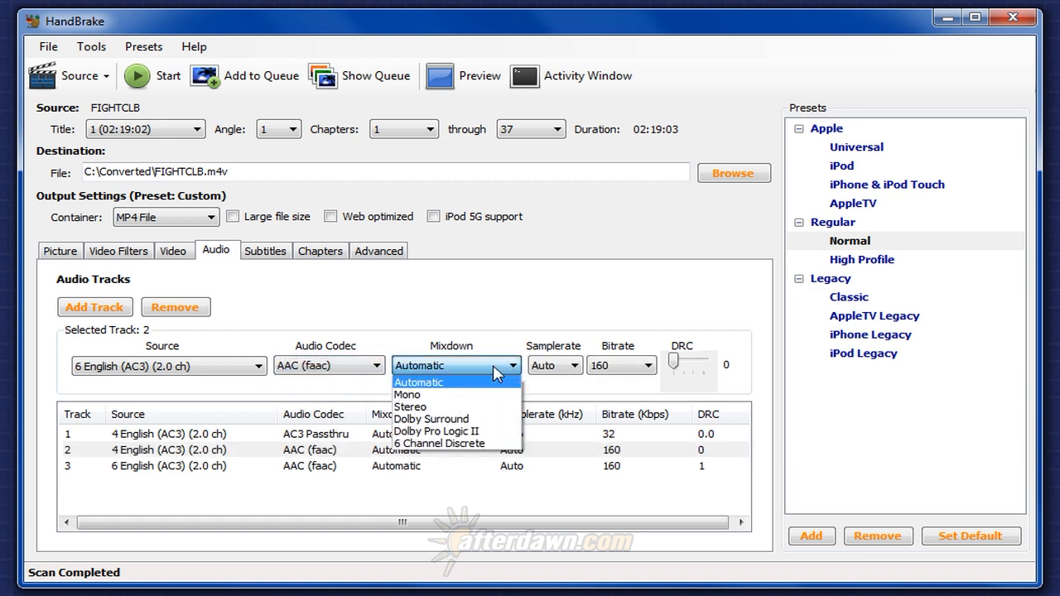
pyautogui.click(480, 408)
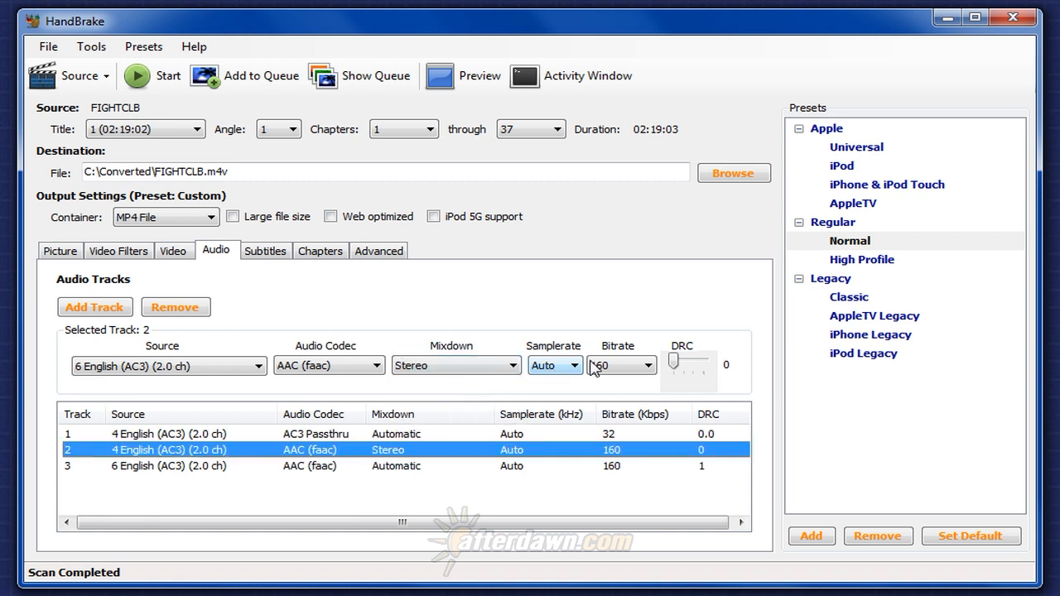
pyautogui.click(675, 369)
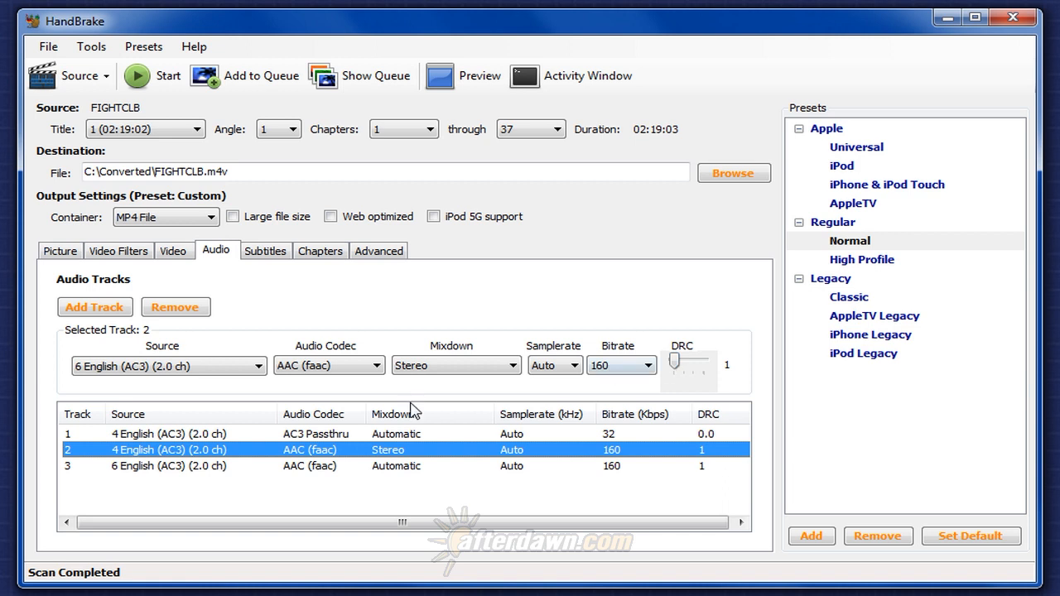
# Select audio track 1 and set its source to 2 English (AC3) (5.1 ch).
pyautogui.click(194, 437)
pyautogui.click(218, 370)
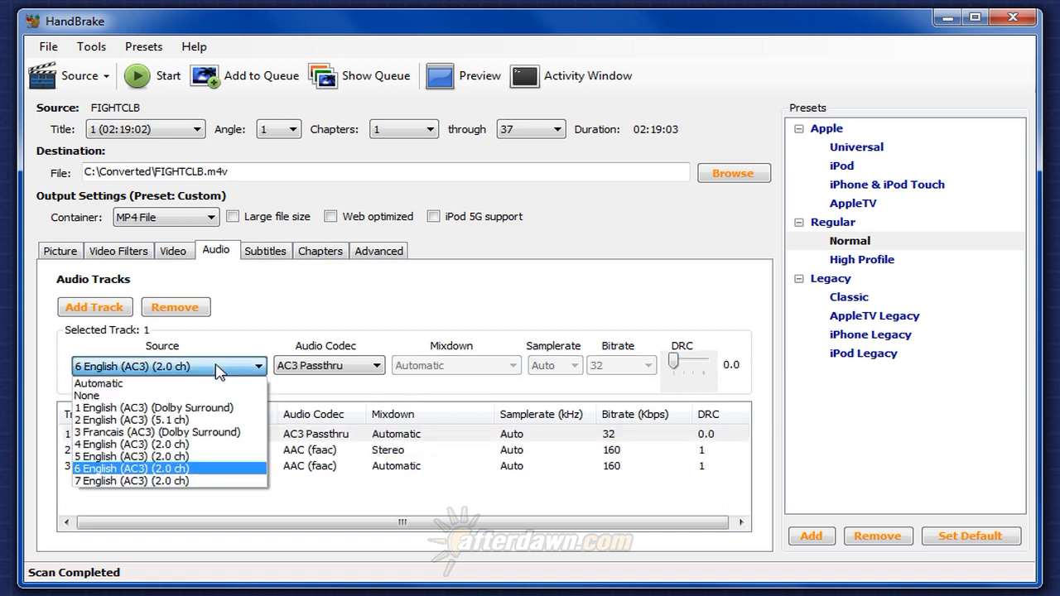
pyautogui.click(203, 421)
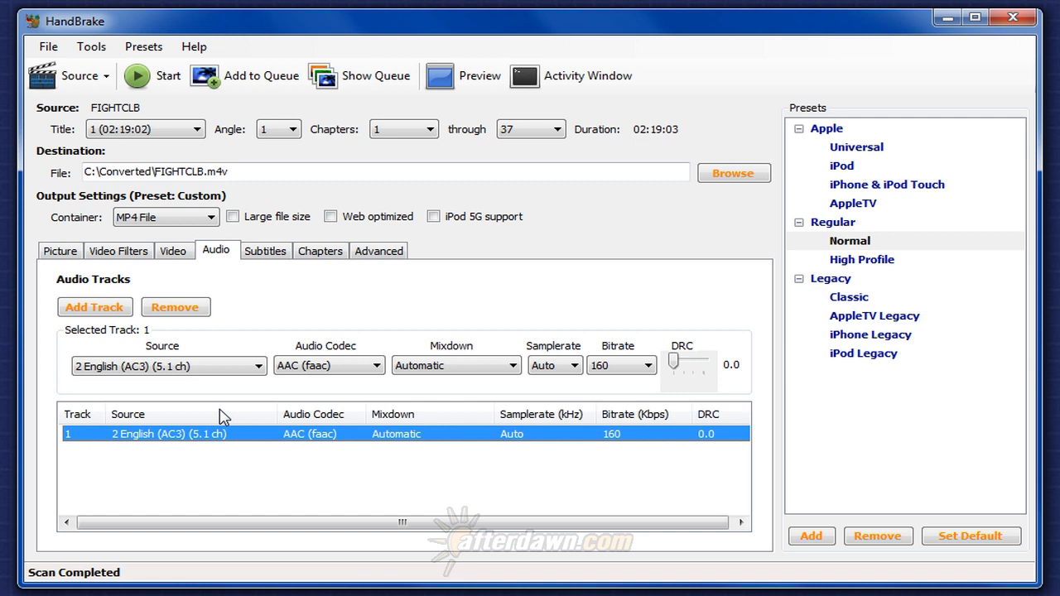
# Set track 1's source to 1 English (AC3) (Dolby Surround).
pyautogui.click(247, 369)
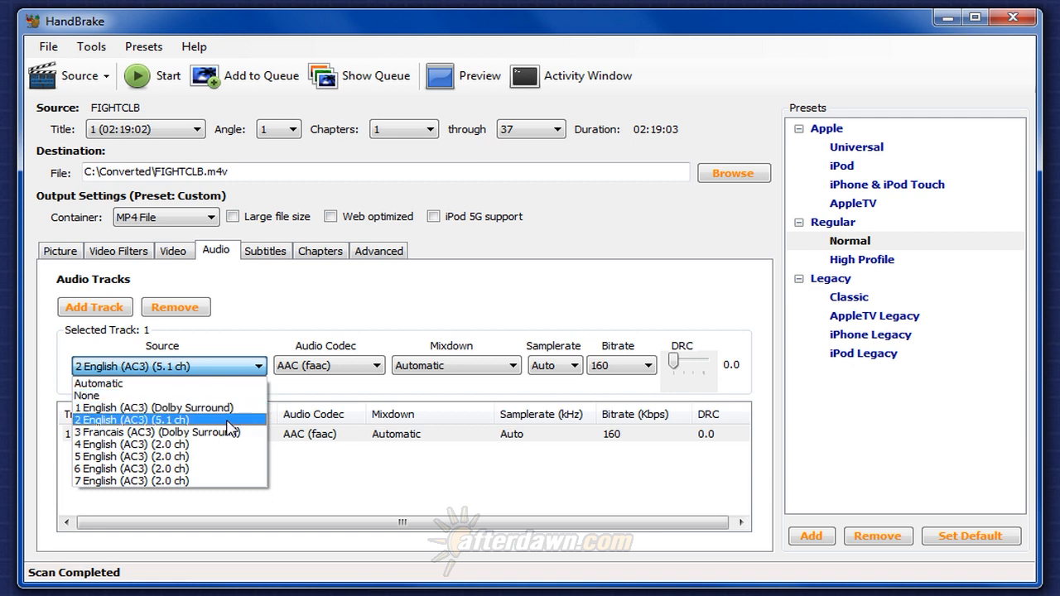
pyautogui.click(429, 371)
pyautogui.click(430, 372)
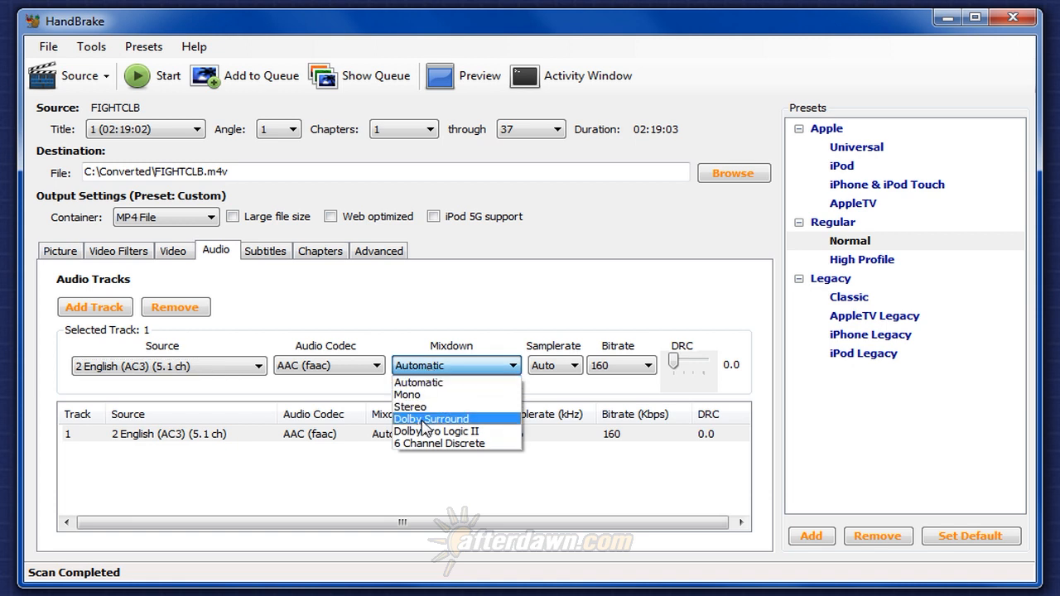
pyautogui.click(169, 372)
pyautogui.click(170, 373)
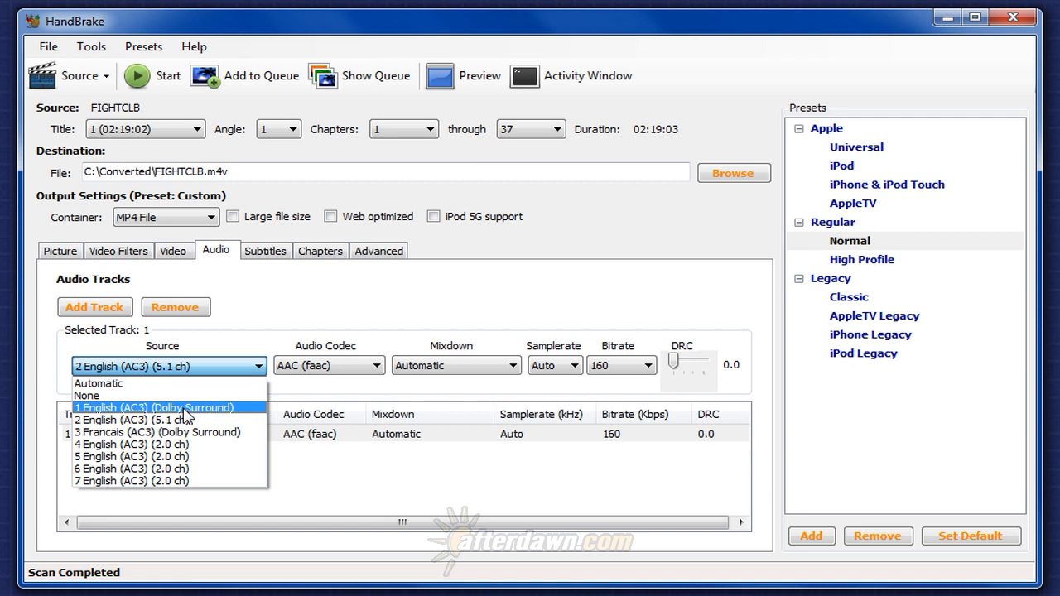
pyautogui.click(184, 409)
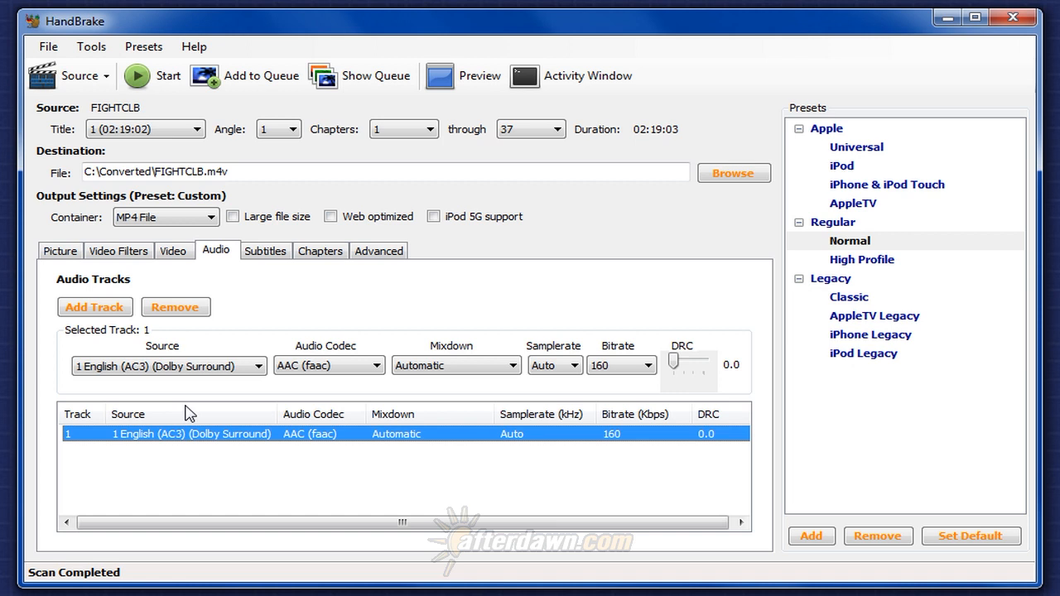
# Keep track 1's codec as AAC (faac) and set its DRC slider to 2.
pyautogui.click(327, 367)
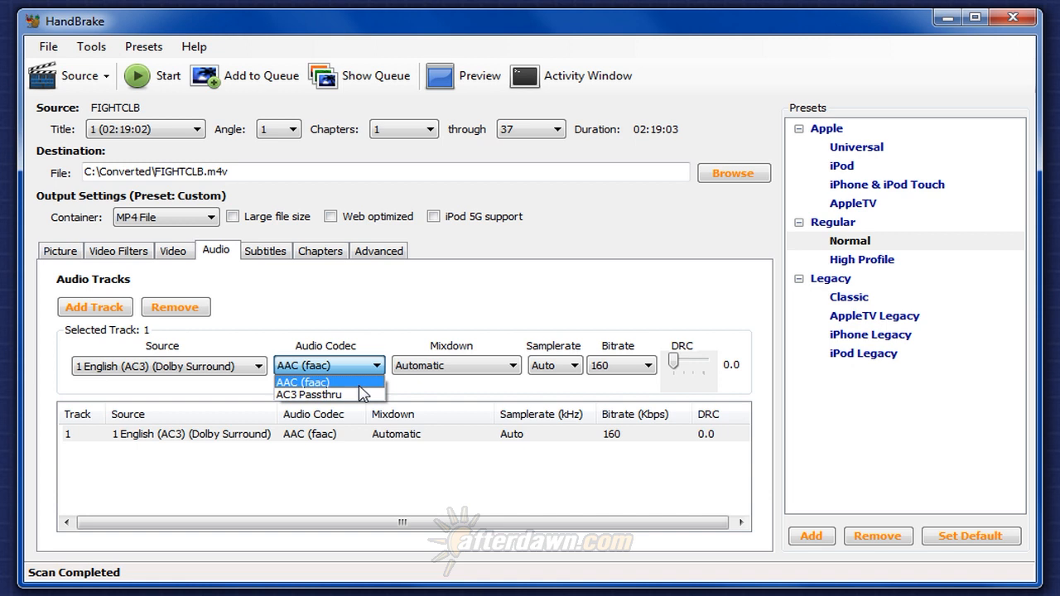
pyautogui.click(360, 386)
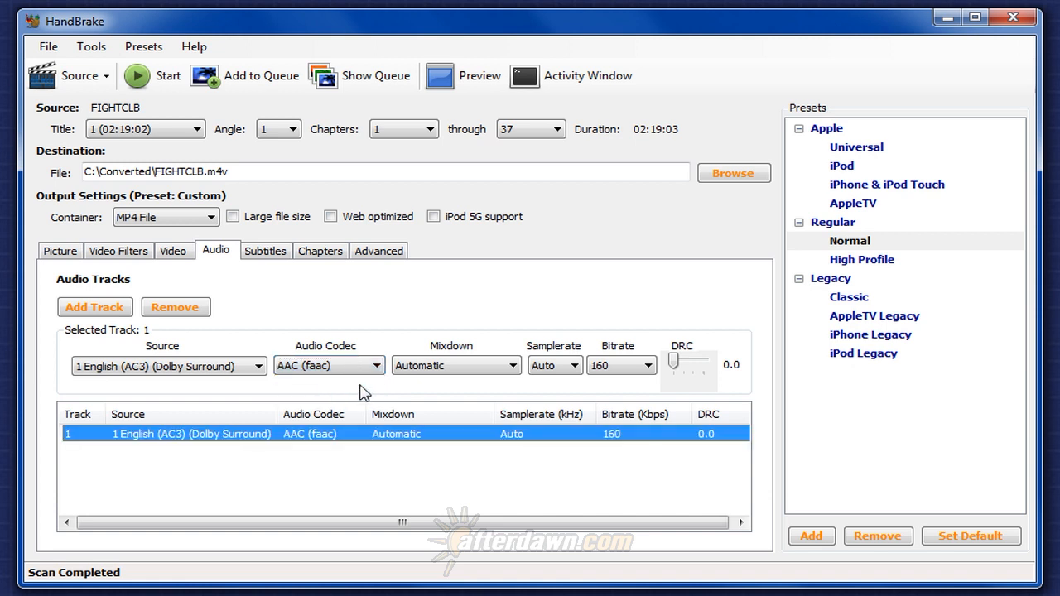
pyautogui.click(674, 364)
pyautogui.moveTo(674, 364); pyautogui.dragTo(686, 368)
# Set track 1's DRC to 2.5 and its mixdown to Stereo.
pyautogui.moveTo(684, 367); pyautogui.dragTo(688, 368)
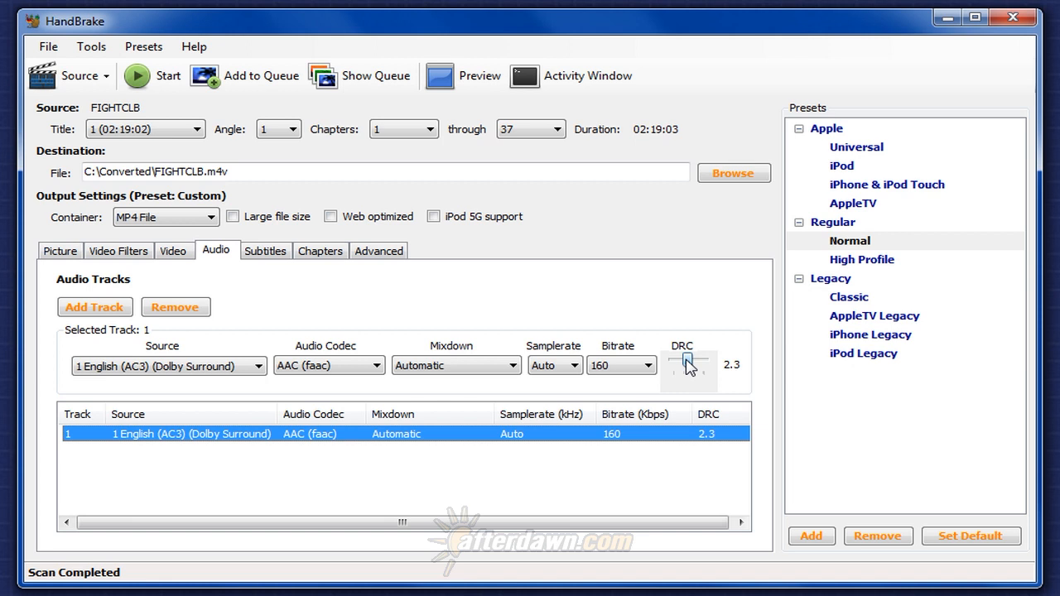
pyautogui.moveTo(686, 367); pyautogui.dragTo(688, 368)
pyautogui.click(510, 366)
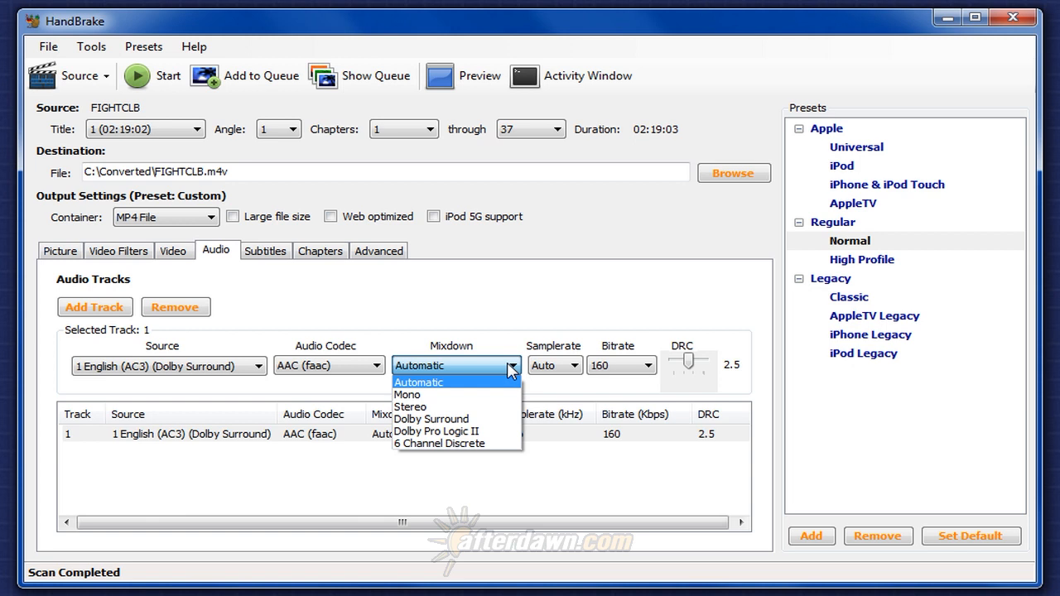
pyautogui.click(479, 408)
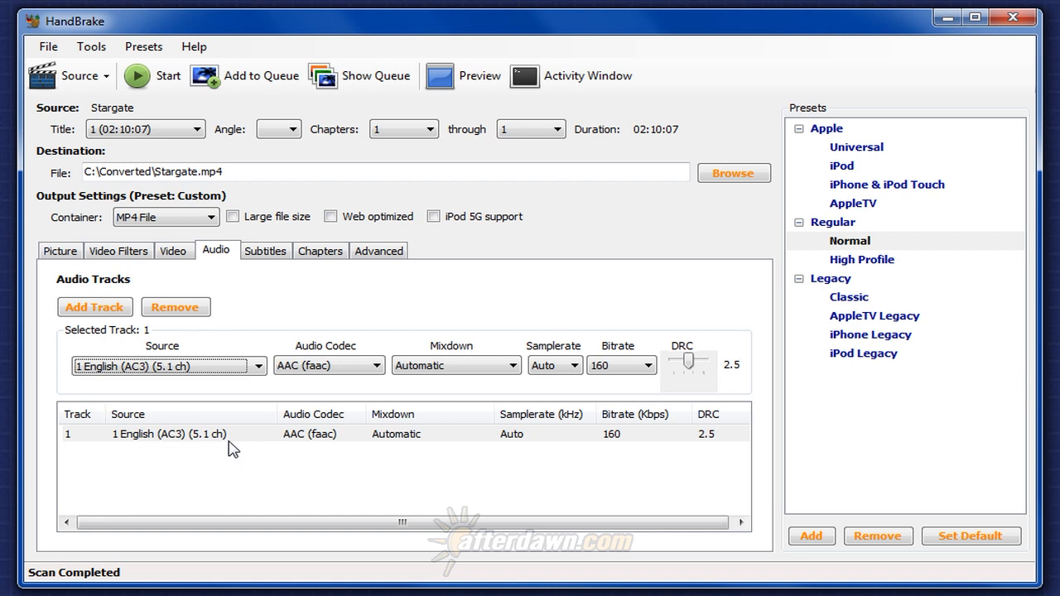
# Select audio track 1 and set its source to 1 English (AC3) (5.1 ch).
pyautogui.click(223, 436)
pyautogui.click(249, 366)
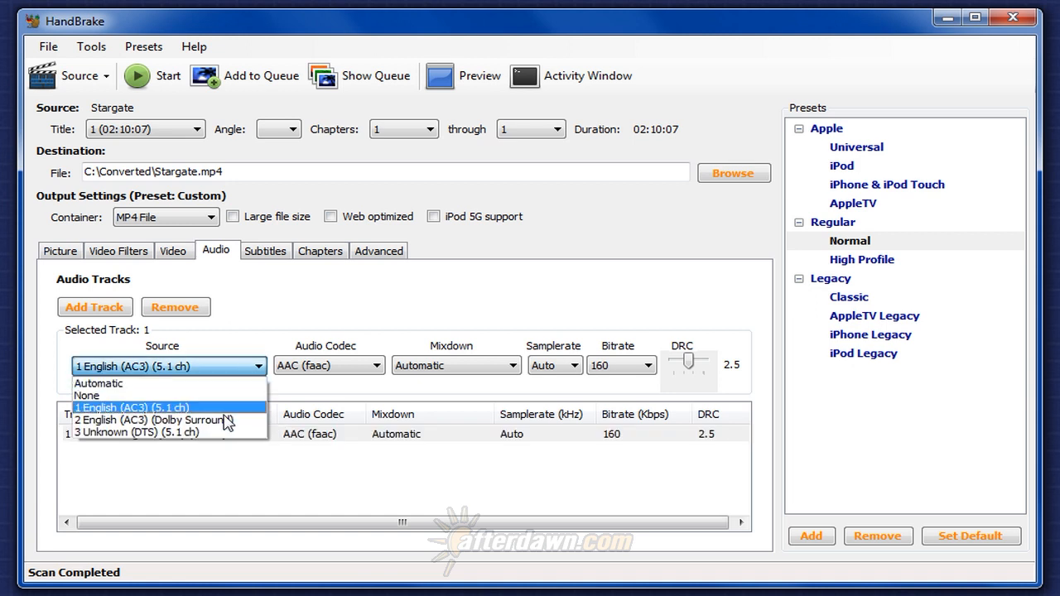
pyautogui.click(168, 408)
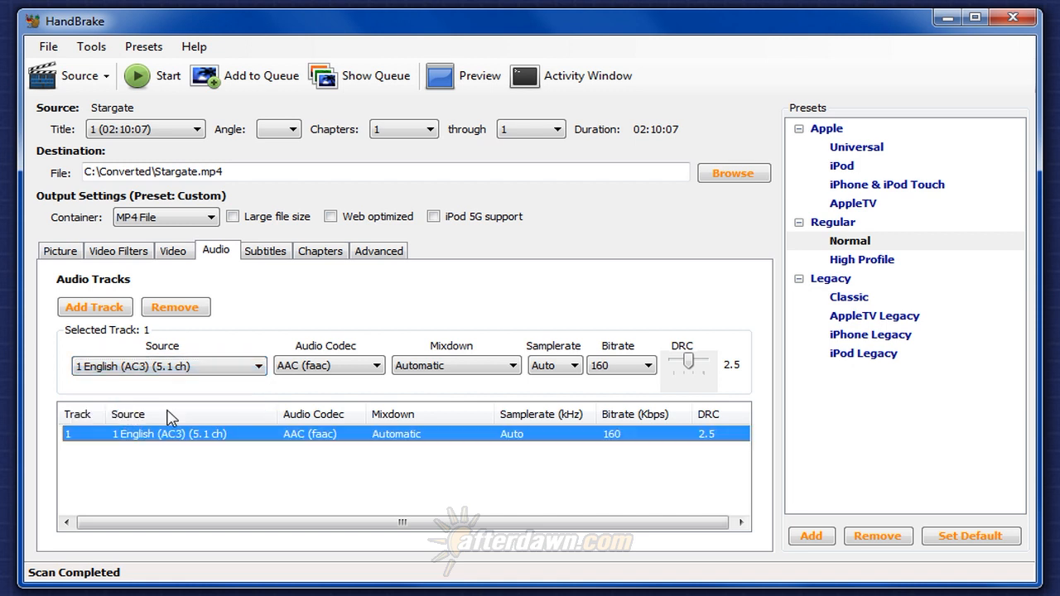
# Set track 1's audio codec to AC3 Passthru and open the subtitle settings.
pyautogui.click(327, 369)
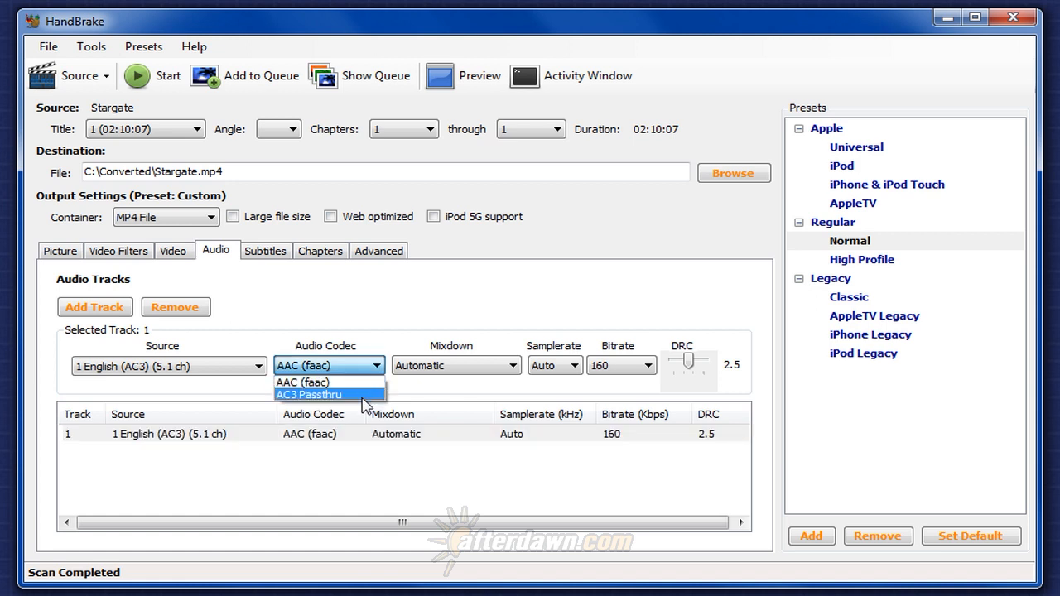
pyautogui.click(364, 395)
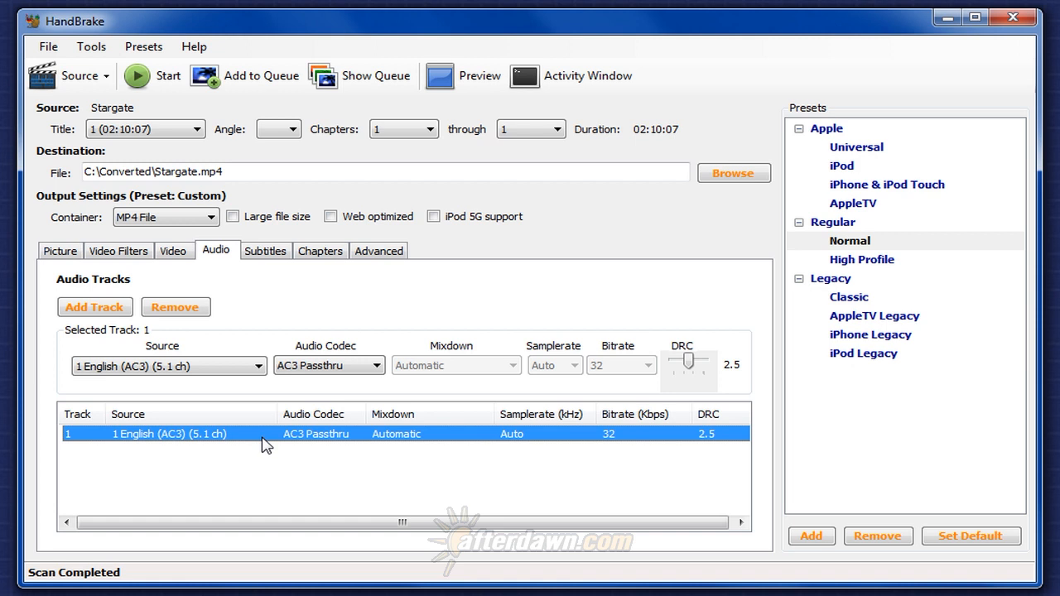
pyautogui.click(264, 257)
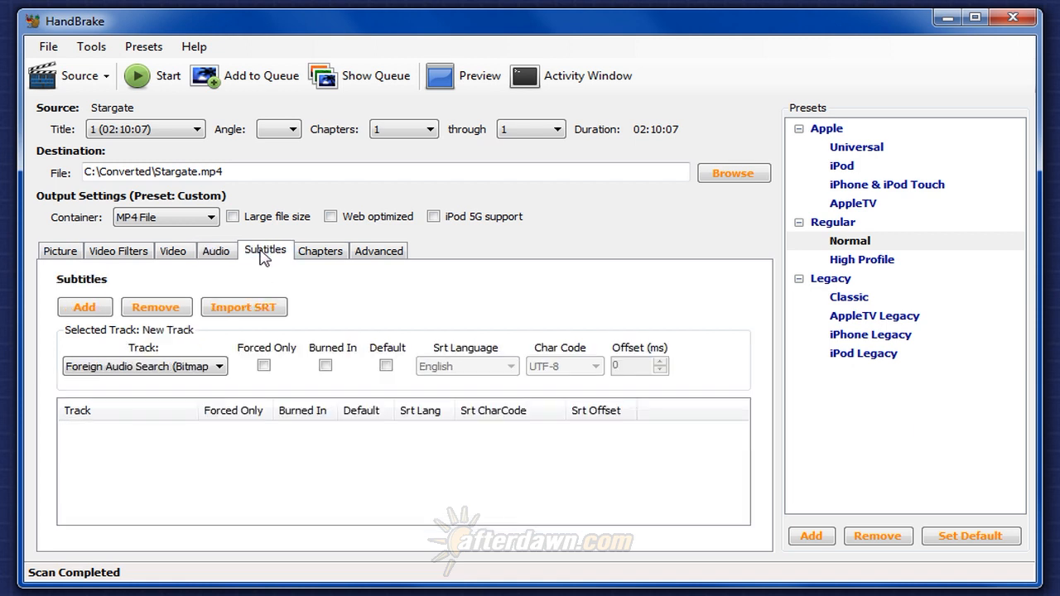